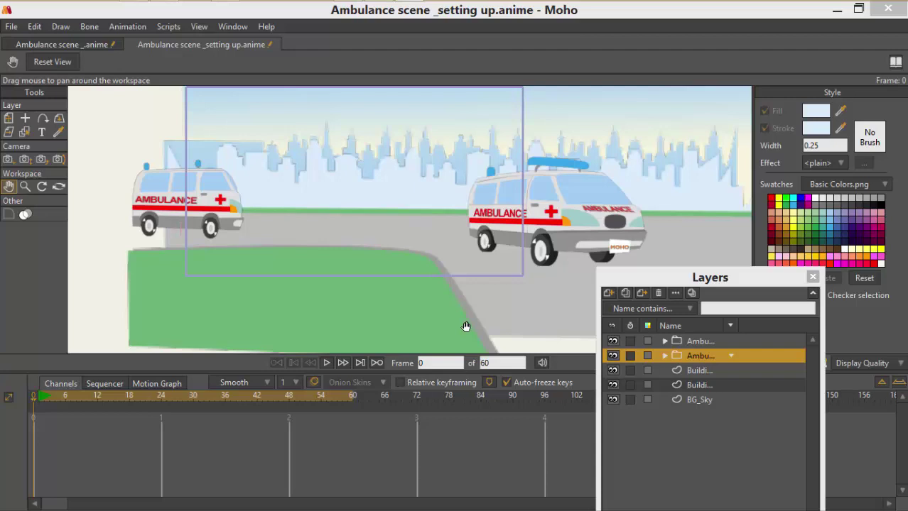
# Toggle each of the two ambulance layers off and on to identify them
pyautogui.click(701, 342)
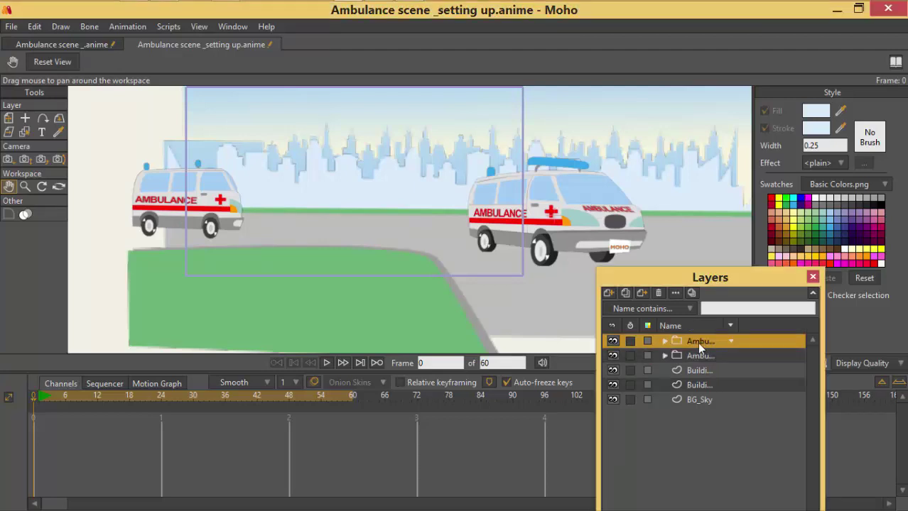
pyautogui.click(615, 343)
pyautogui.click(615, 343)
pyautogui.click(614, 356)
pyautogui.click(614, 356)
# Zoom in, preview the wheel animation, then rewind to frame 0
pyautogui.scroll(2, 197, 208)
pyautogui.scroll(6, 197, 208)
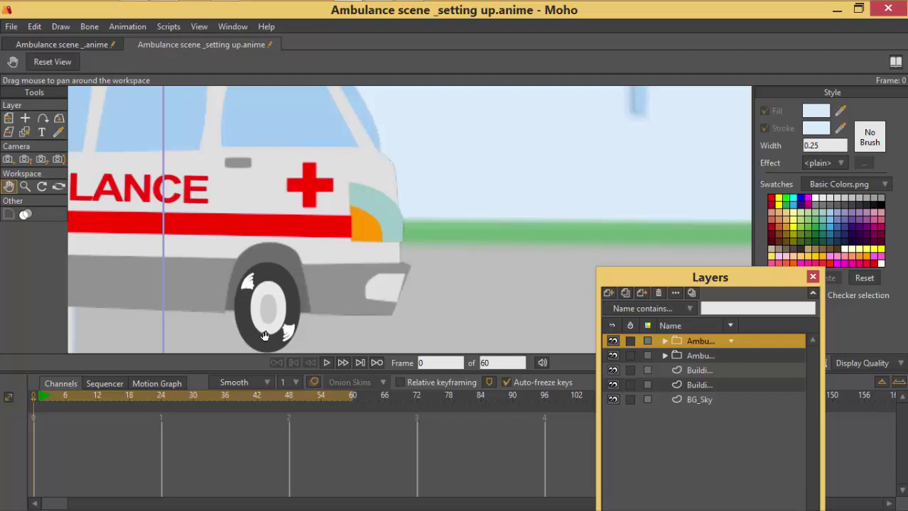
pyautogui.click(326, 364)
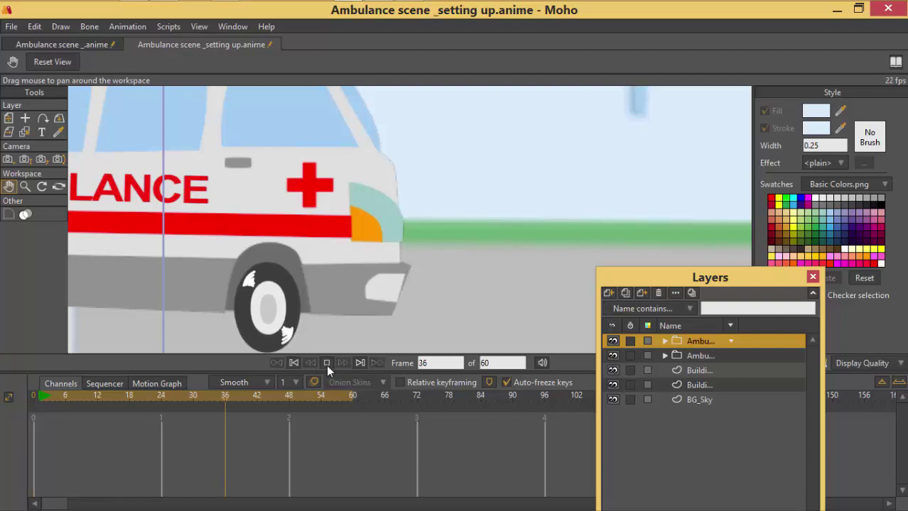
pyautogui.click(327, 364)
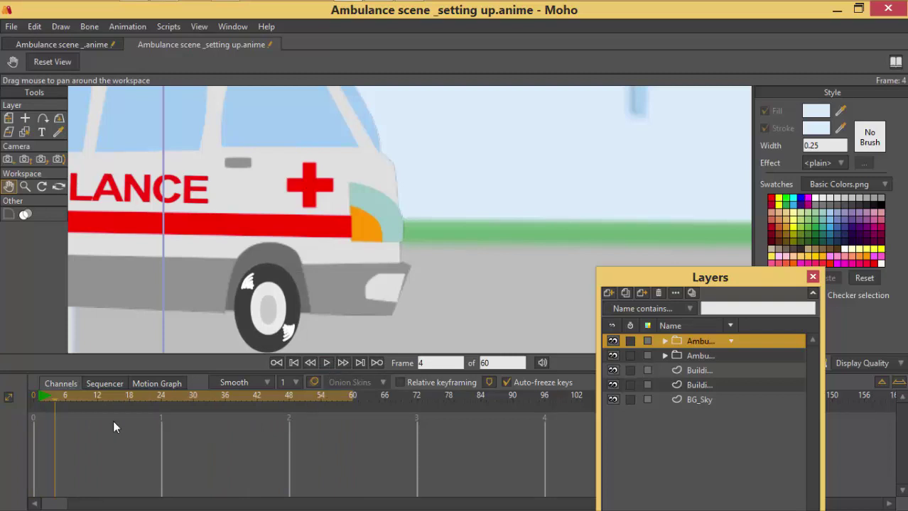
pyautogui.moveTo(52, 397); pyautogui.dragTo(19, 396)
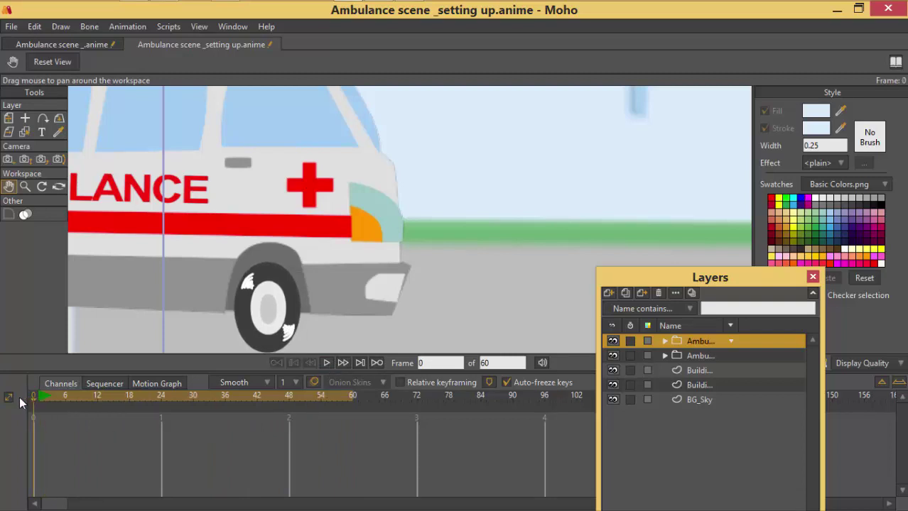
# Zoom out to the full scene and move the Layers panel off the canvas
pyautogui.scroll(-6, 219, 298)
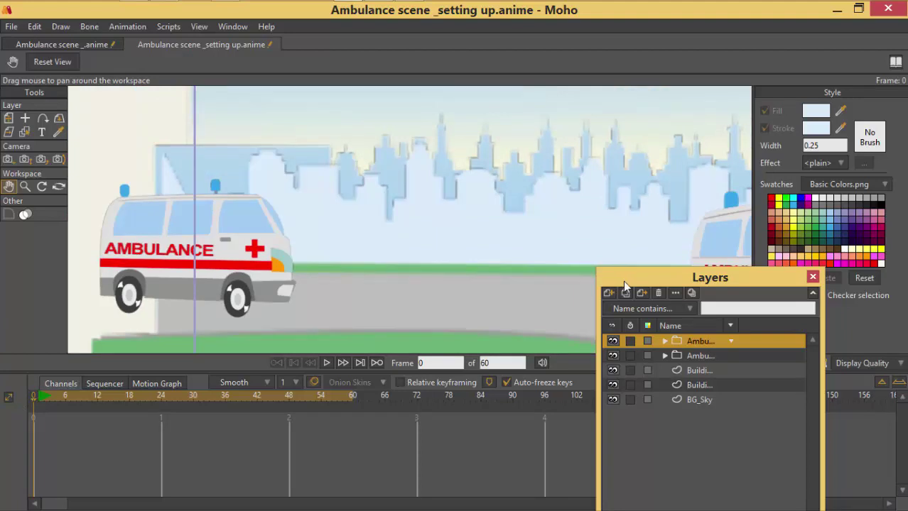
pyautogui.moveTo(623, 282); pyautogui.dragTo(591, 289)
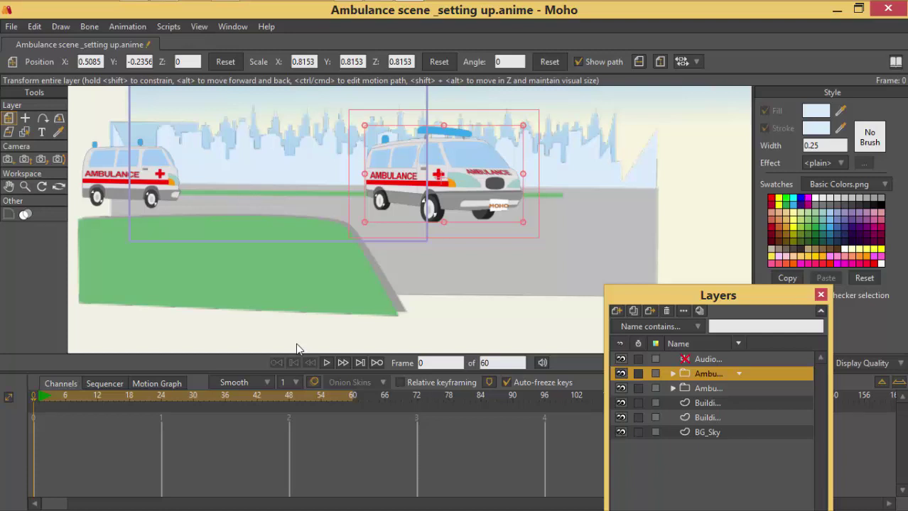
pyautogui.moveTo(618, 296); pyautogui.dragTo(599, 235)
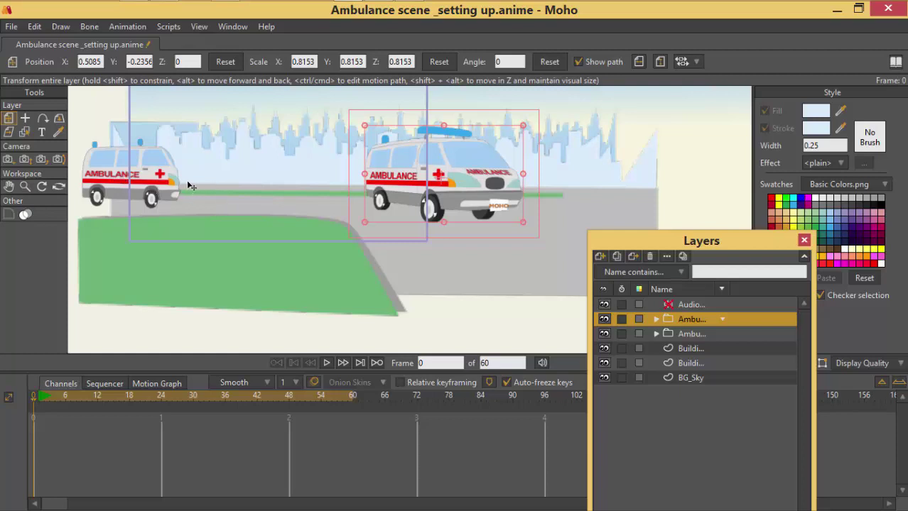
# Select the side-view ambulance layer, checking it by toggling its eye, and nudge the Layers panel up
pyautogui.click(682, 337)
pyautogui.click(606, 333)
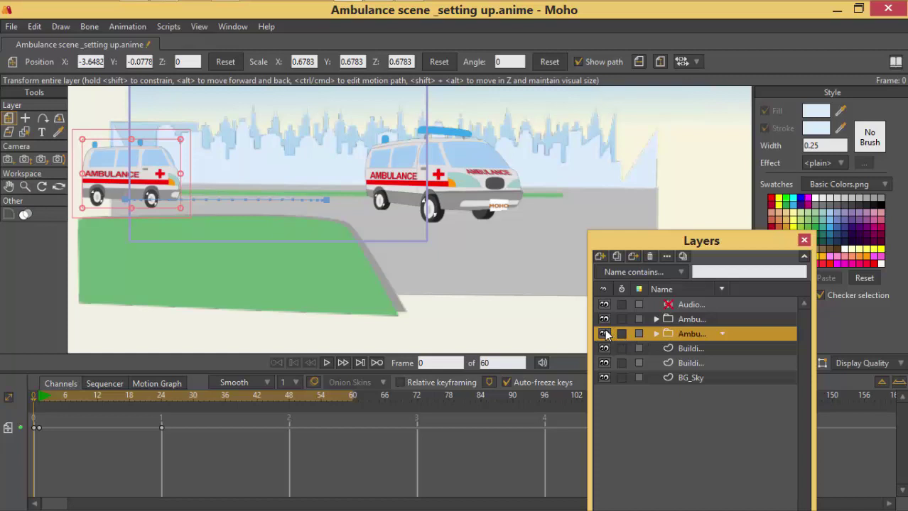
pyautogui.click(606, 334)
pyautogui.moveTo(629, 245); pyautogui.dragTo(642, 229)
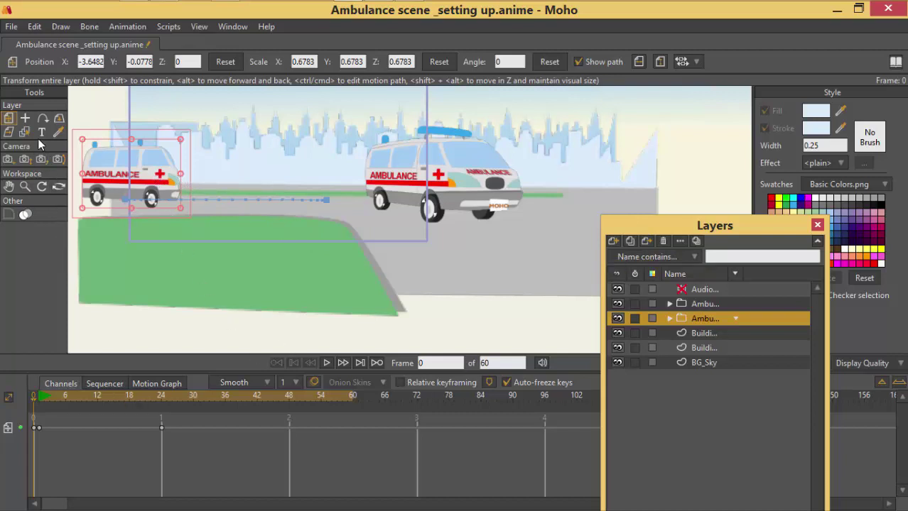
# Scrub from frame 1 to frame 24 following the ambulance's drive, then back to frame 0
pyautogui.click(38, 403)
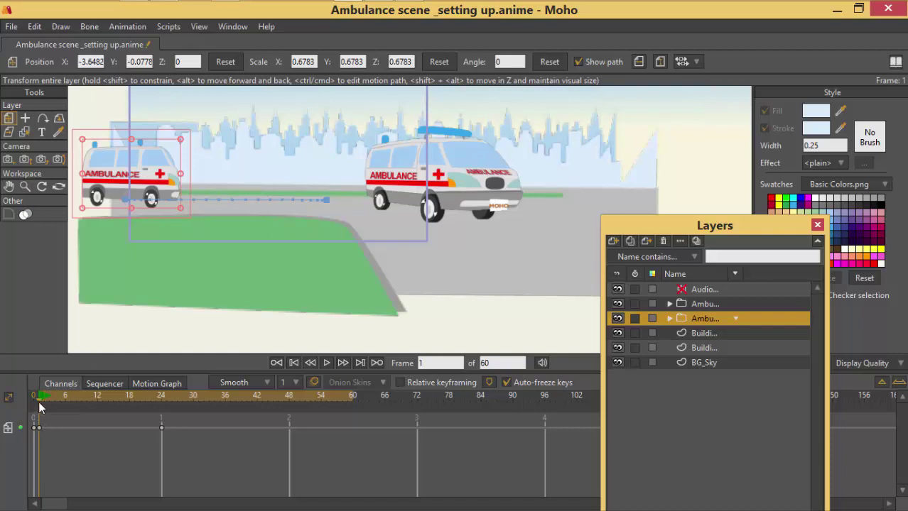
pyautogui.moveTo(38, 399); pyautogui.dragTo(162, 441)
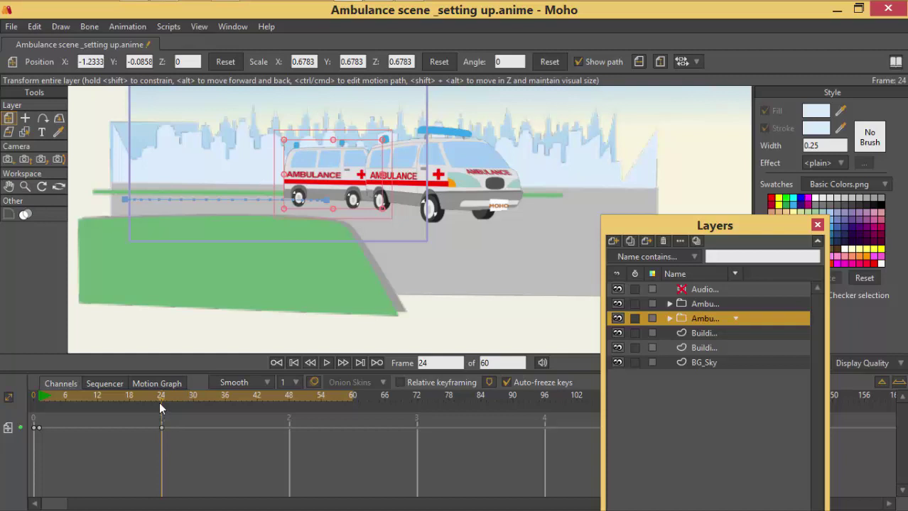
pyautogui.moveTo(160, 408); pyautogui.dragTo(163, 441)
# Flick the Ambulance 4 layer's visibility off and on to confirm it's the side view
pyautogui.click(618, 319)
pyautogui.click(618, 319)
pyautogui.click(618, 319)
pyautogui.click(618, 319)
pyautogui.click(618, 318)
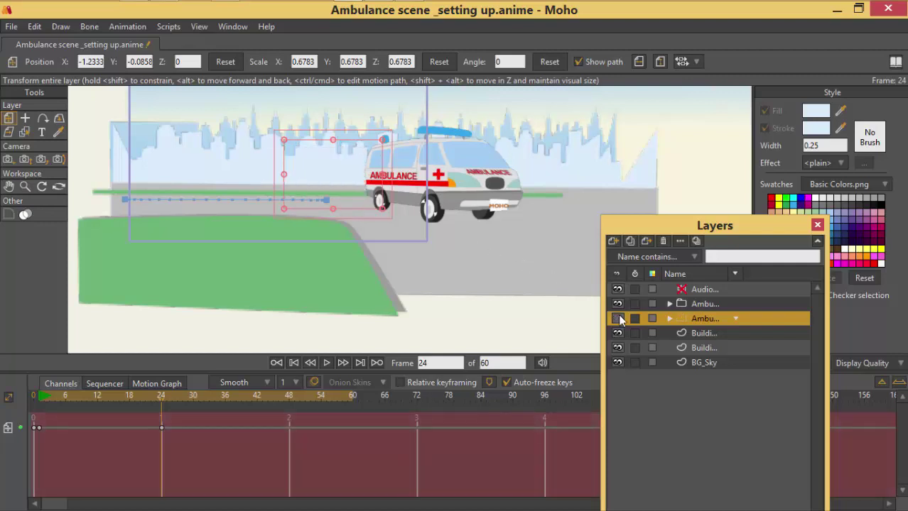
pyautogui.click(618, 319)
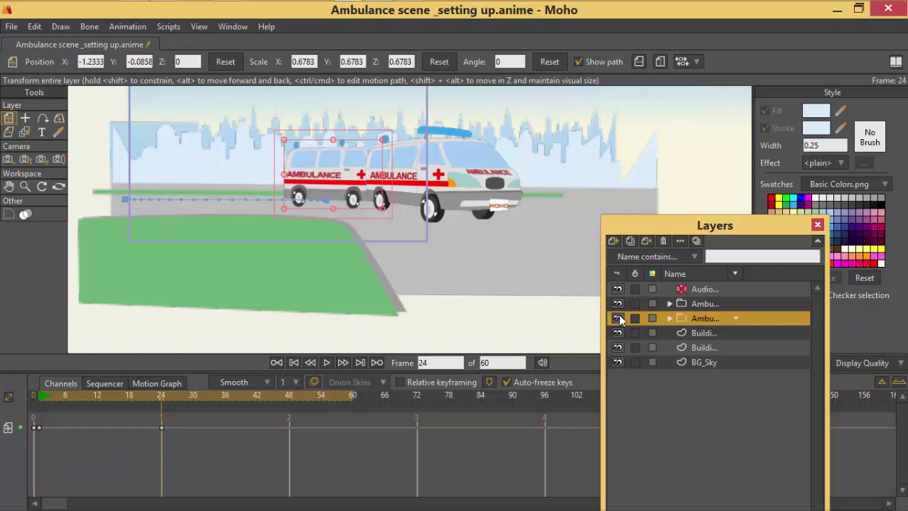
# Turn off Visible for Ambulance 4 at frame 24 in Layer Settings
pyautogui.doubleClick(697, 317)
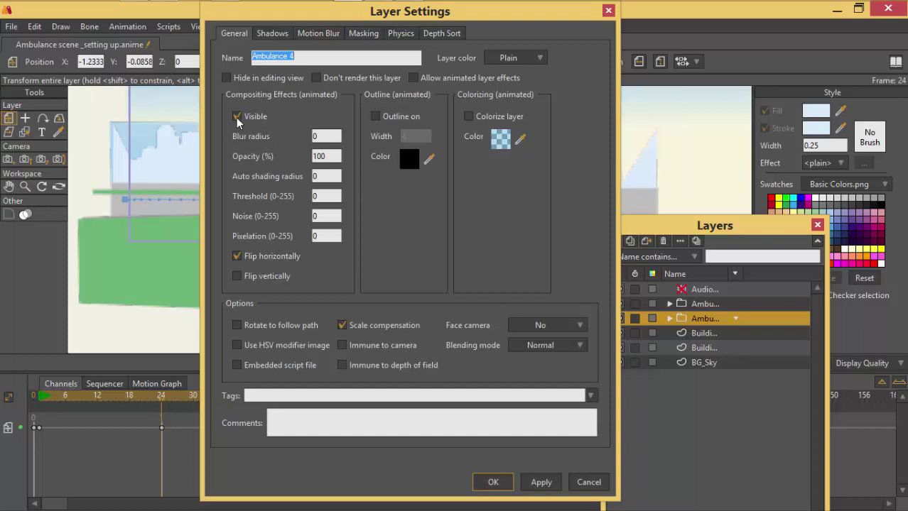
pyautogui.click(235, 117)
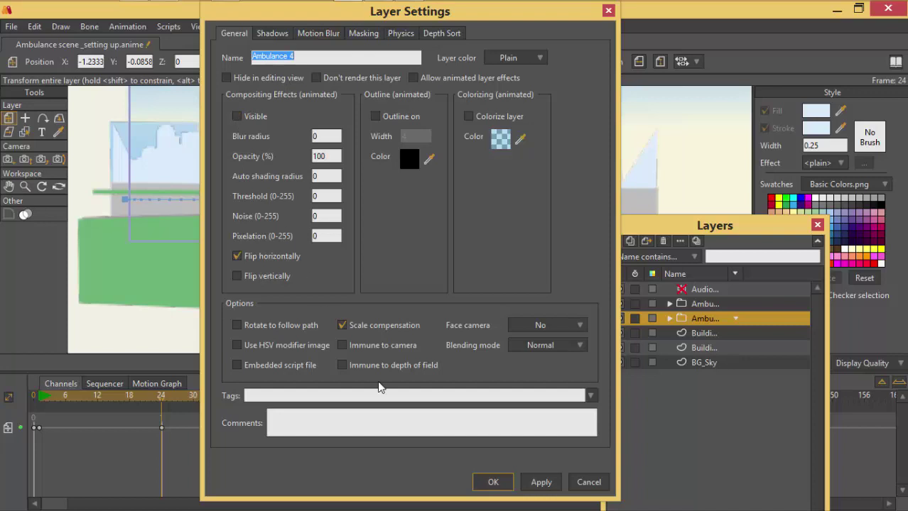
pyautogui.click(489, 482)
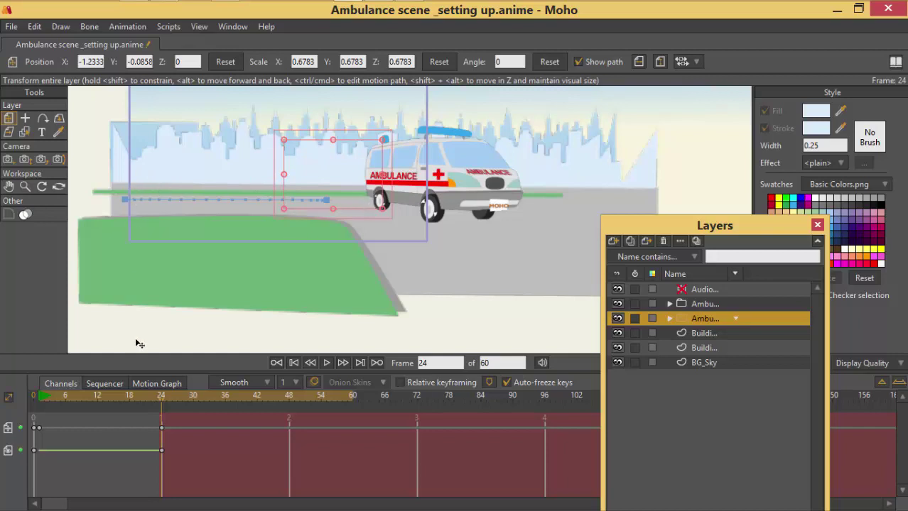
pyautogui.click(129, 393)
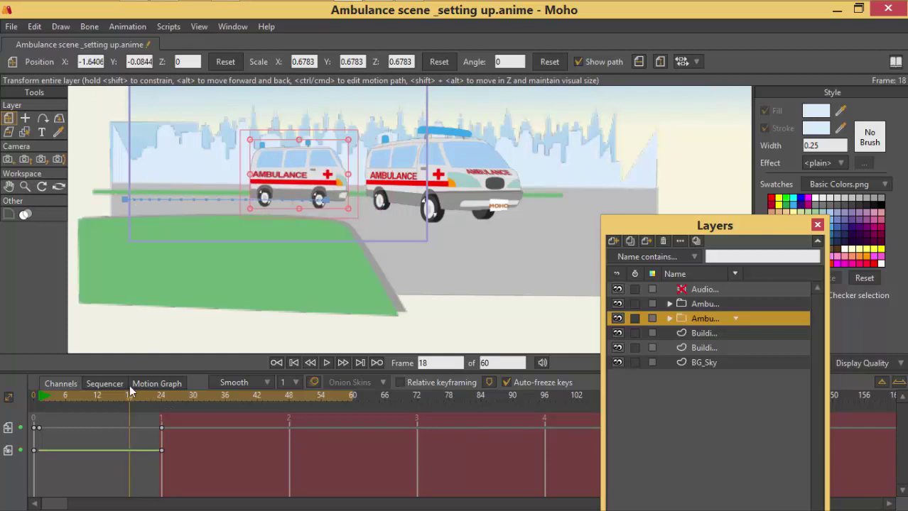
pyautogui.moveTo(125, 387); pyautogui.dragTo(158, 408)
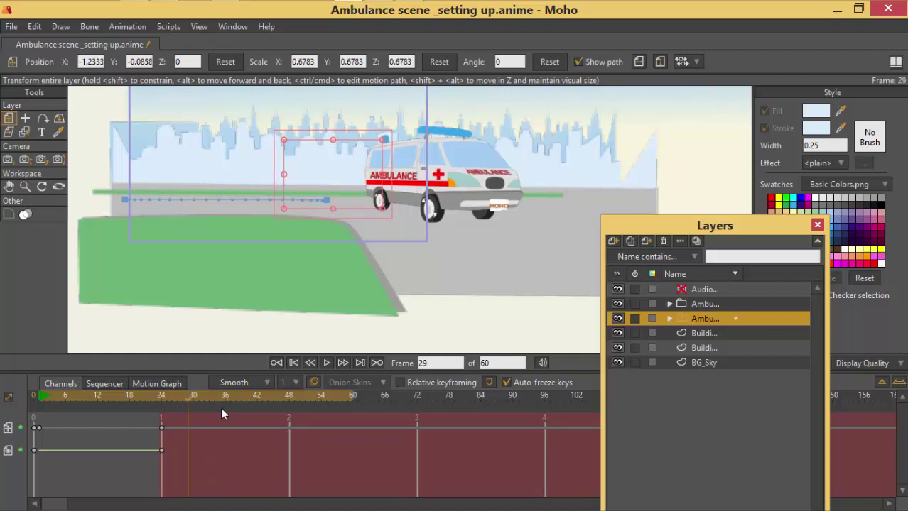
pyautogui.moveTo(221, 407); pyautogui.dragTo(159, 422)
# Jump to frame 1 via the Frame field and select the upper front-view Ambulance layer
pyautogui.click(426, 363)
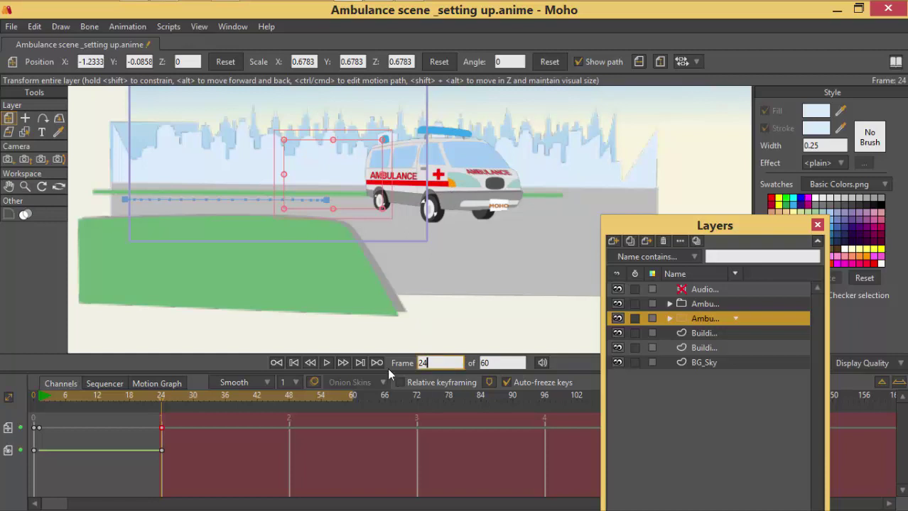
pyautogui.press('BackSpace')
pyautogui.press('BackSpace')
pyautogui.write('1')
pyautogui.press('Return')
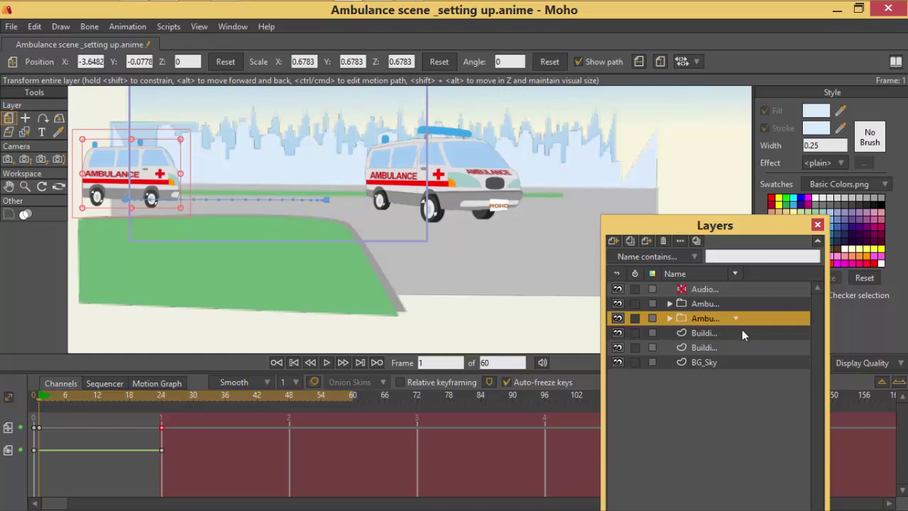
pyautogui.click(716, 304)
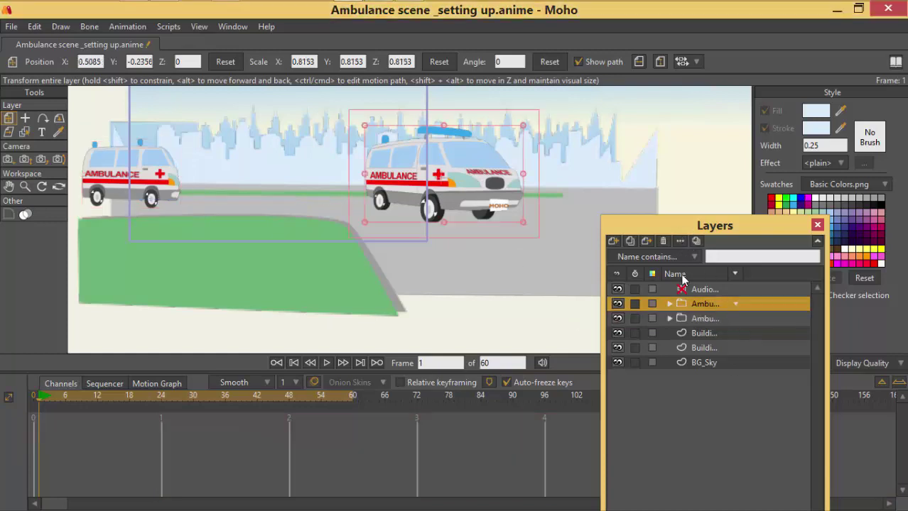
# Hide Ambulance 3 at frame 0, then scrub to frame 24 to watch the side view drive in
pyautogui.doubleClick(706, 304)
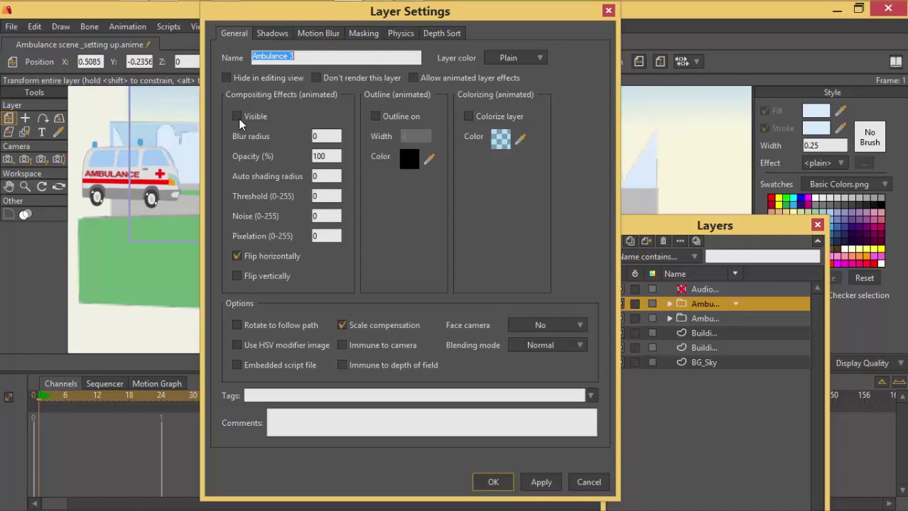
pyautogui.click(490, 486)
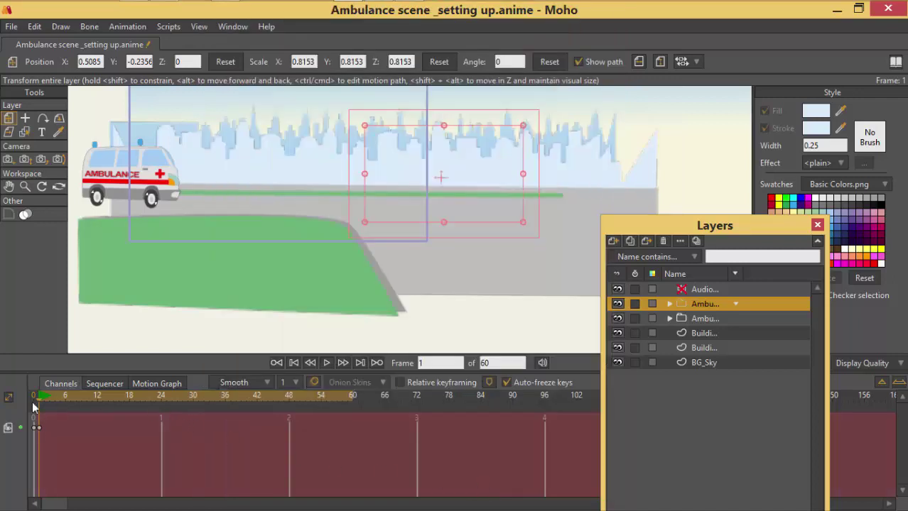
pyautogui.moveTo(39, 395); pyautogui.dragTo(160, 410)
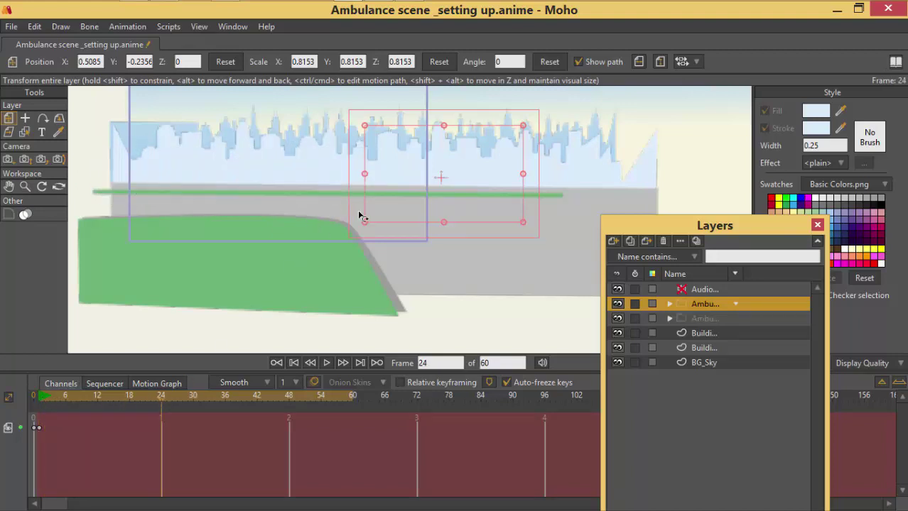
# Switch Ambulance 3's Visible setting back on at frame 24
pyautogui.doubleClick(692, 304)
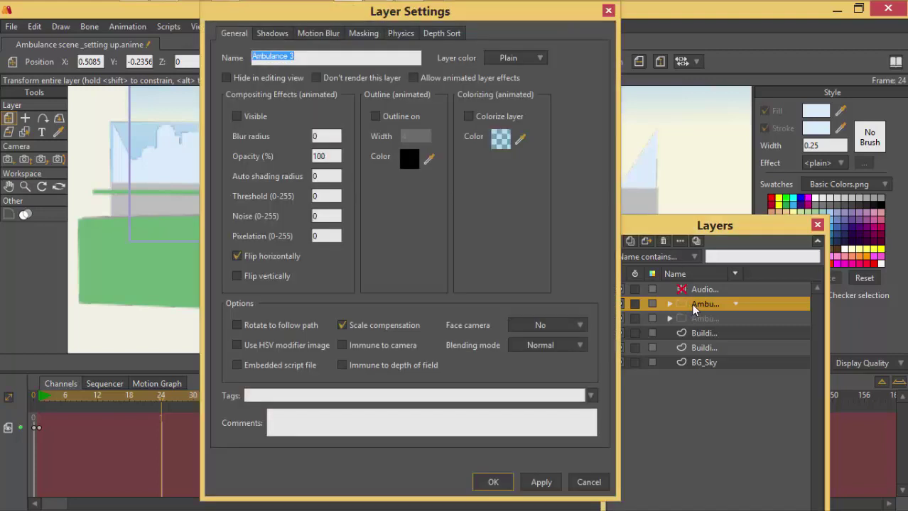
pyautogui.click(237, 117)
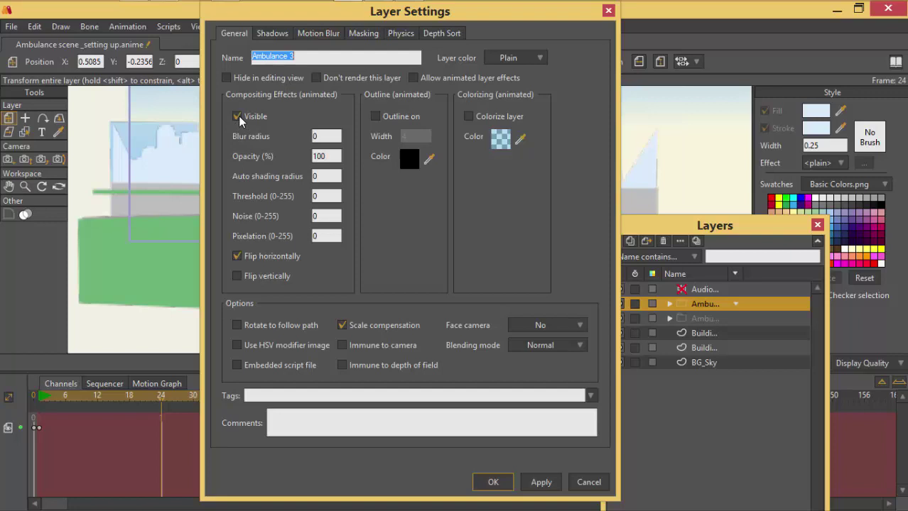
pyautogui.click(495, 482)
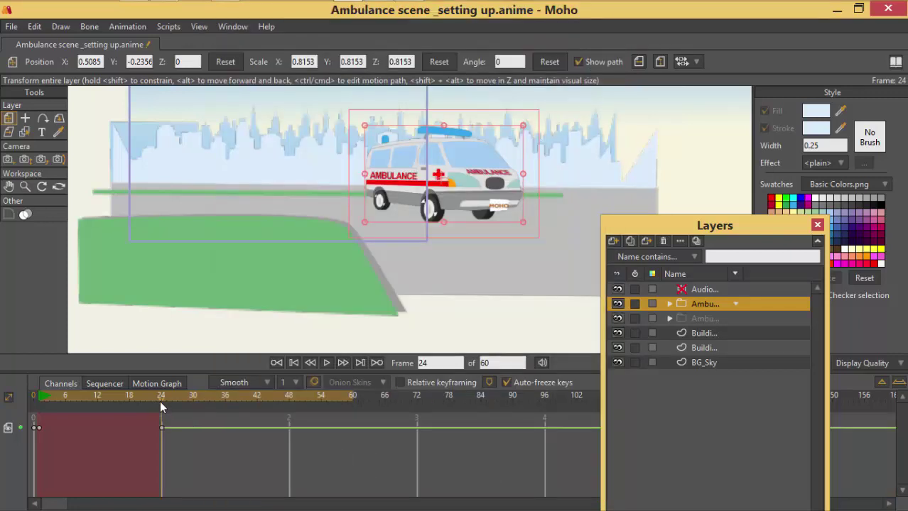
pyautogui.moveTo(159, 401); pyautogui.dragTo(166, 427)
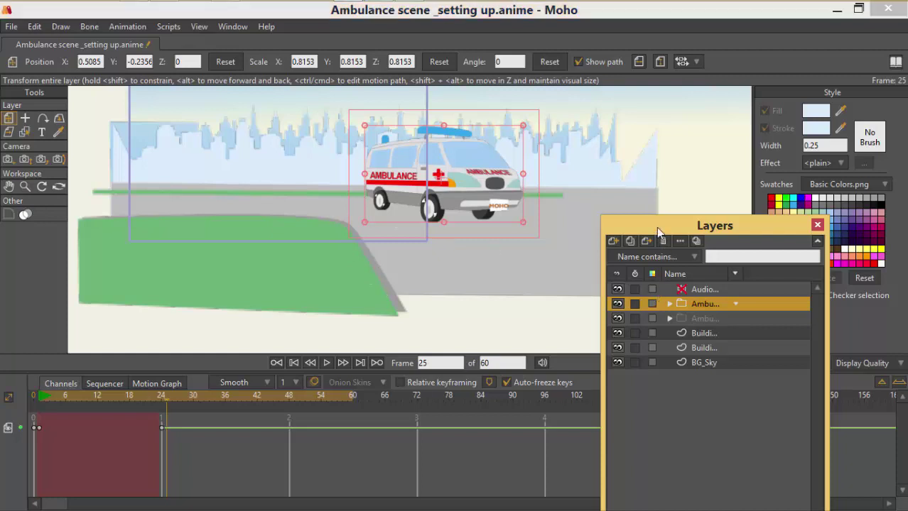
pyautogui.moveTo(656, 227); pyautogui.dragTo(683, 300)
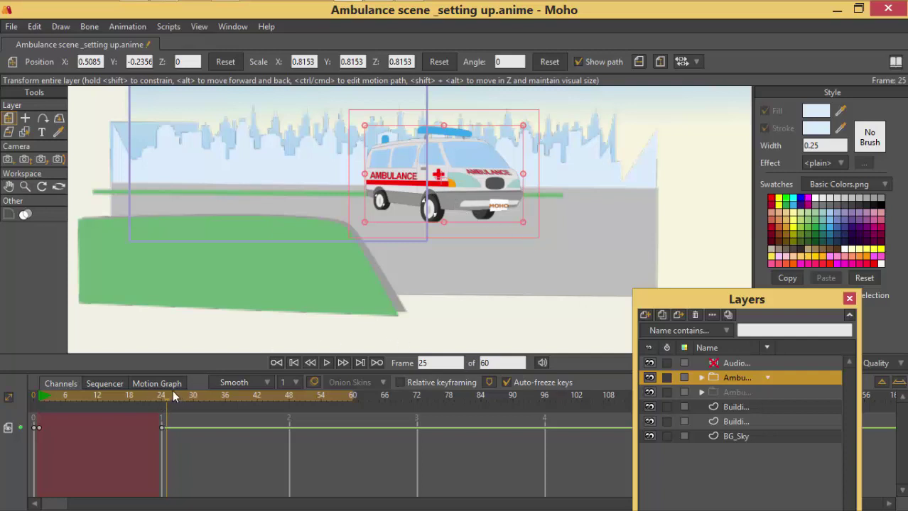
pyautogui.moveTo(170, 395)
pyautogui.mouseDown()
pyautogui.moveTo(290, 414)
pyautogui.moveTo(163, 409)
pyautogui.mouseUp()
pyautogui.moveTo(690, 304); pyautogui.dragTo(672, 194)
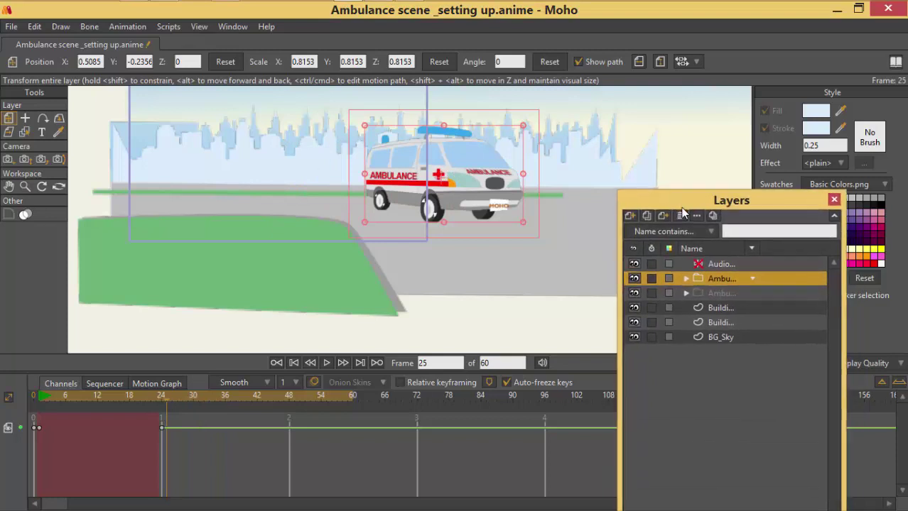
# At frame 24, key the front-view ambulance's position (0.5085, -0.2356) and scale (0.8153)
pyautogui.click(638, 277)
pyautogui.click(637, 277)
pyautogui.click(161, 394)
pyautogui.click(470, 208)
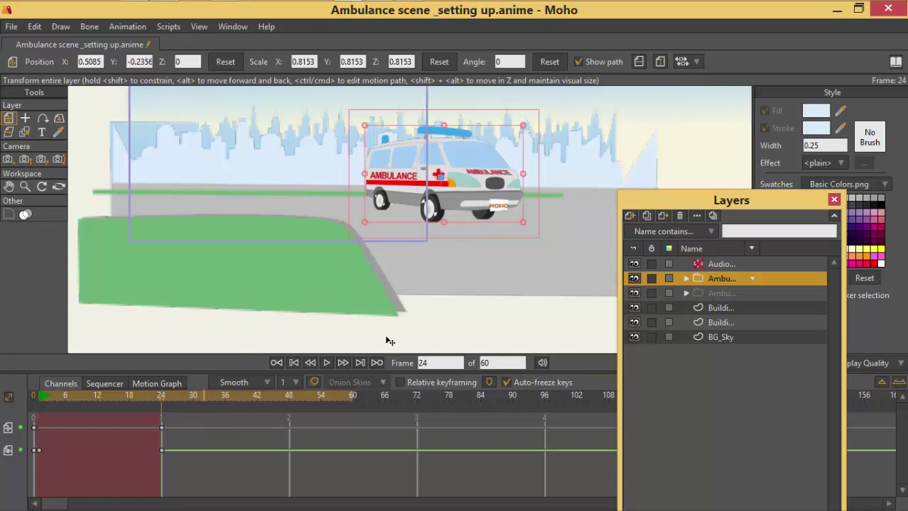
pyautogui.click(523, 224)
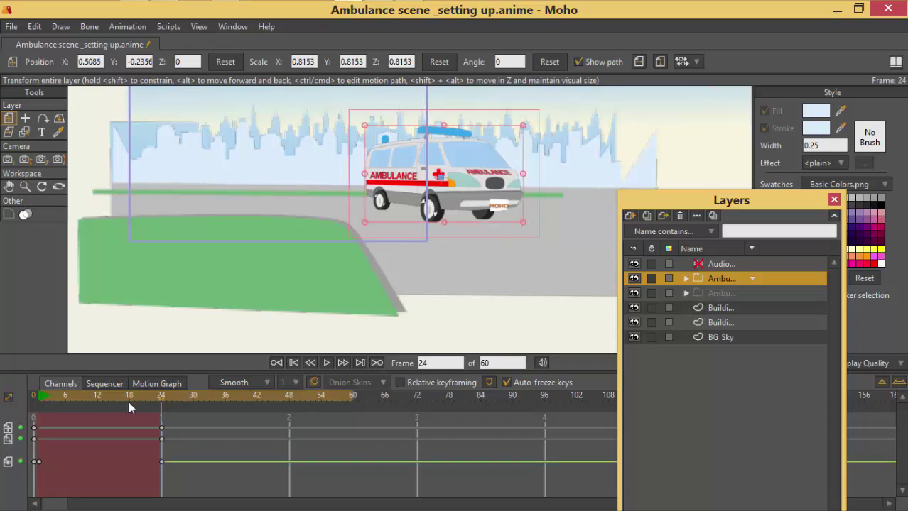
# Near frame 48, move the front-view ambulance down-right and enlarge it, then scrub back to check
pyautogui.moveTo(161, 399); pyautogui.dragTo(288, 397)
pyautogui.moveTo(481, 195); pyautogui.dragTo(577, 284)
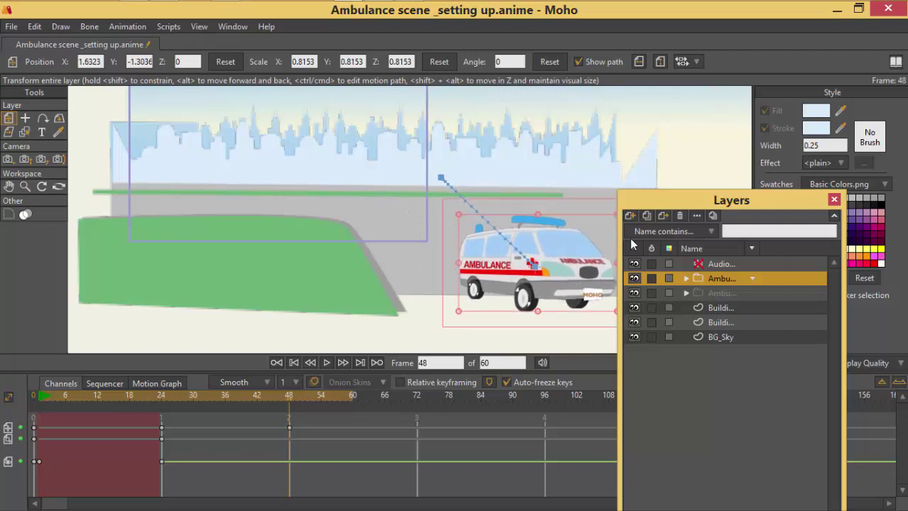
pyautogui.moveTo(677, 202); pyautogui.dragTo(713, 222)
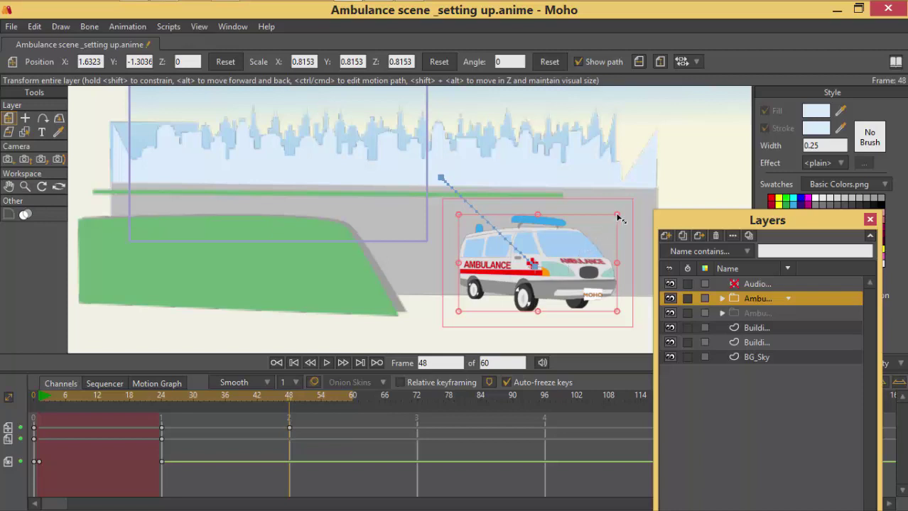
pyautogui.moveTo(619, 219); pyautogui.dragTo(674, 233)
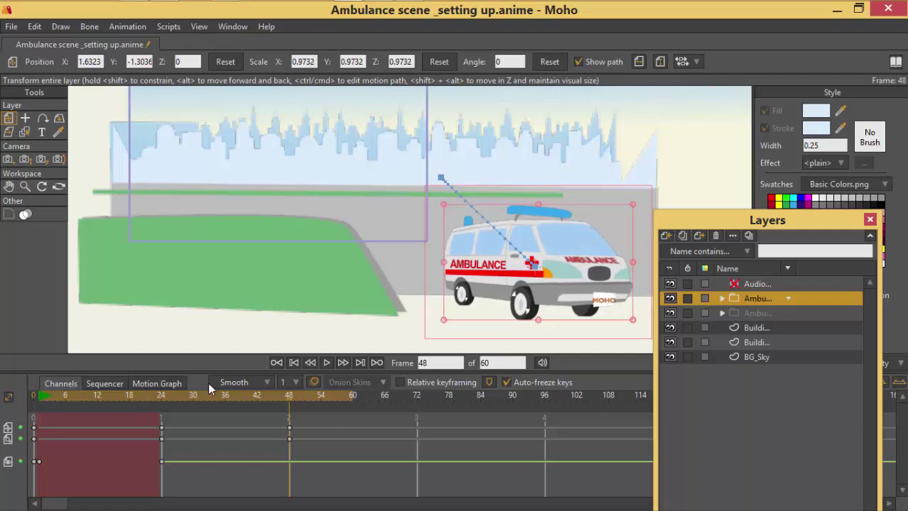
pyautogui.moveTo(291, 397); pyautogui.dragTo(160, 394)
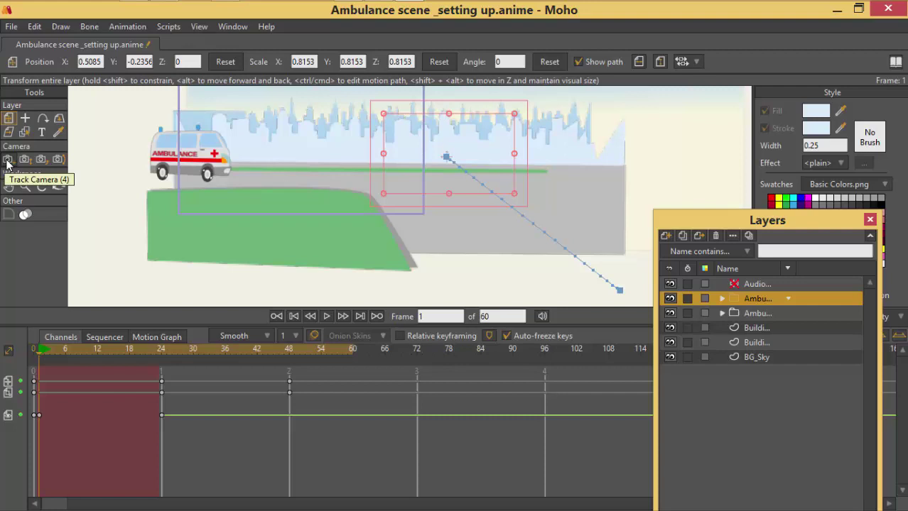
# Key the camera at frame 0 with Track Camera, then pan it to follow the ambulance by frame 48
pyautogui.click(7, 161)
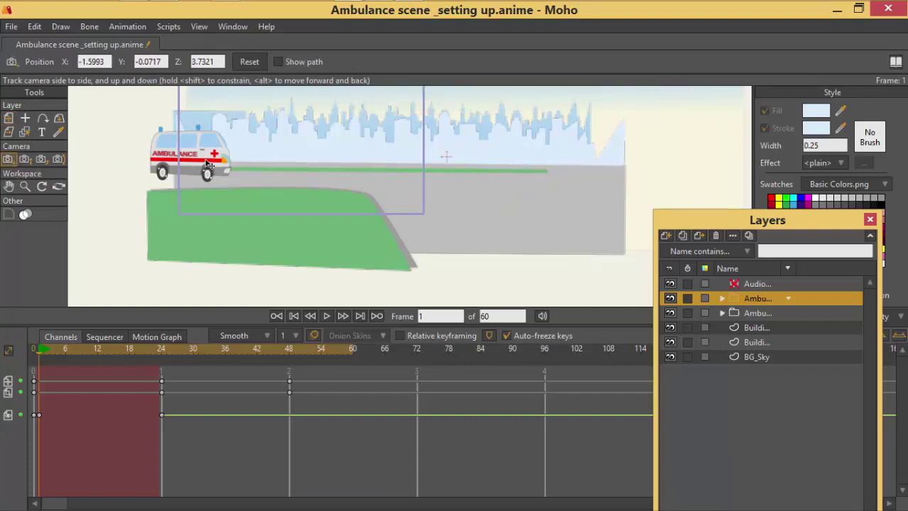
pyautogui.click(260, 158)
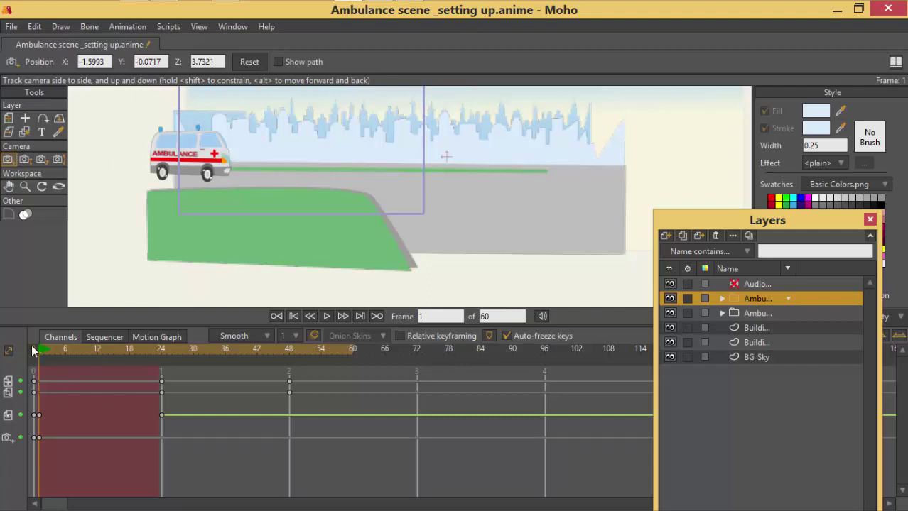
pyautogui.click(57, 348)
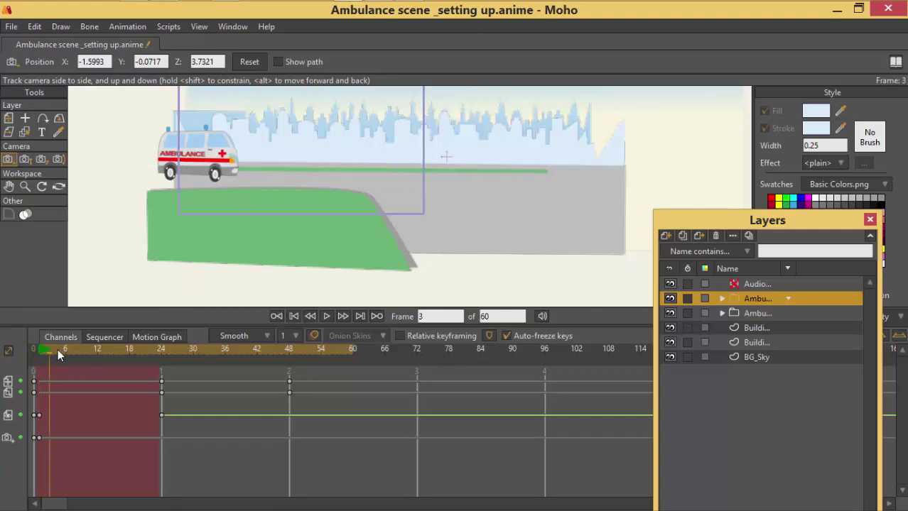
pyautogui.moveTo(57, 349); pyautogui.dragTo(288, 358)
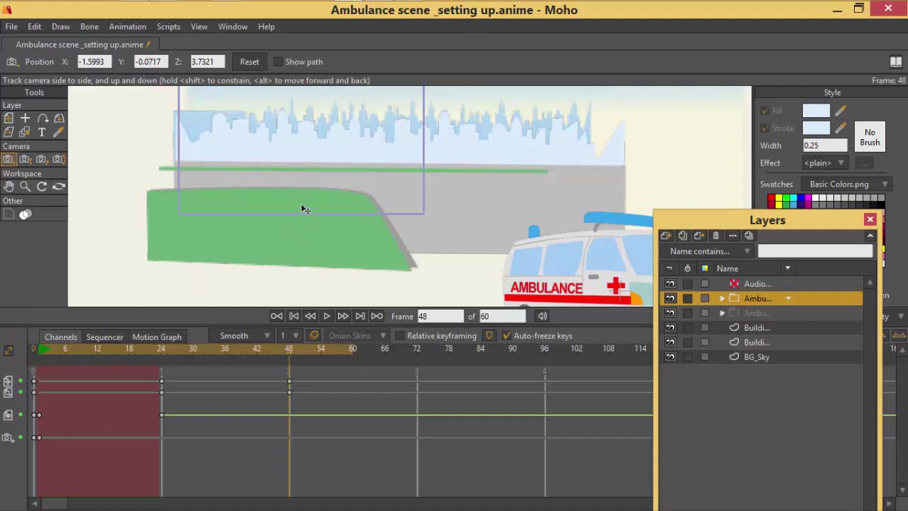
pyautogui.moveTo(323, 179); pyautogui.dragTo(213, 156)
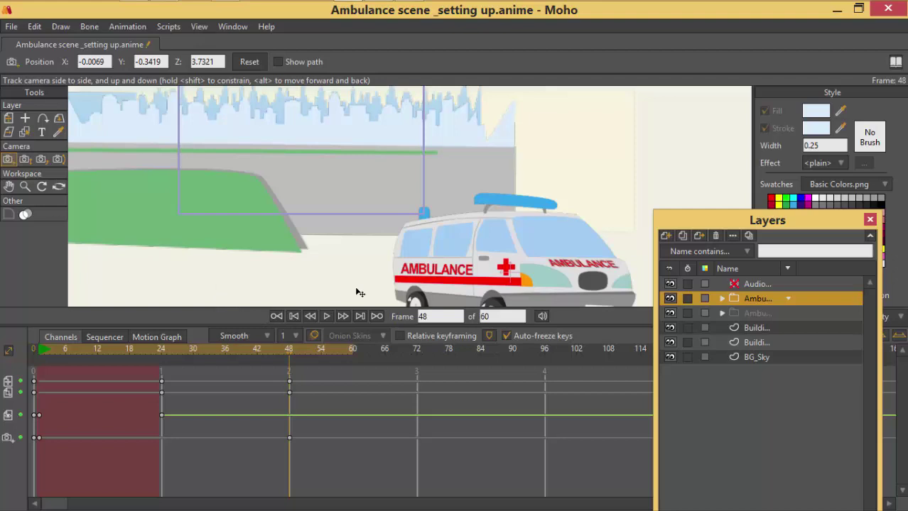
pyautogui.click(327, 316)
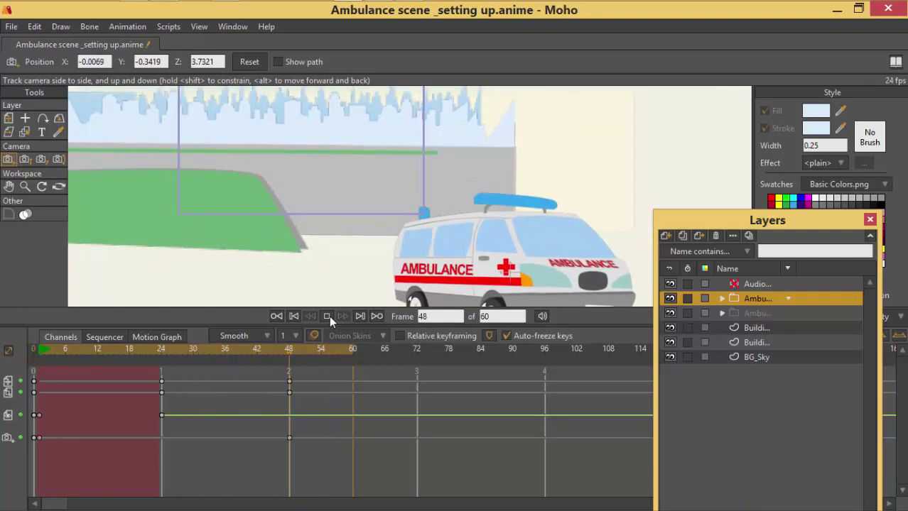
pyautogui.click(327, 316)
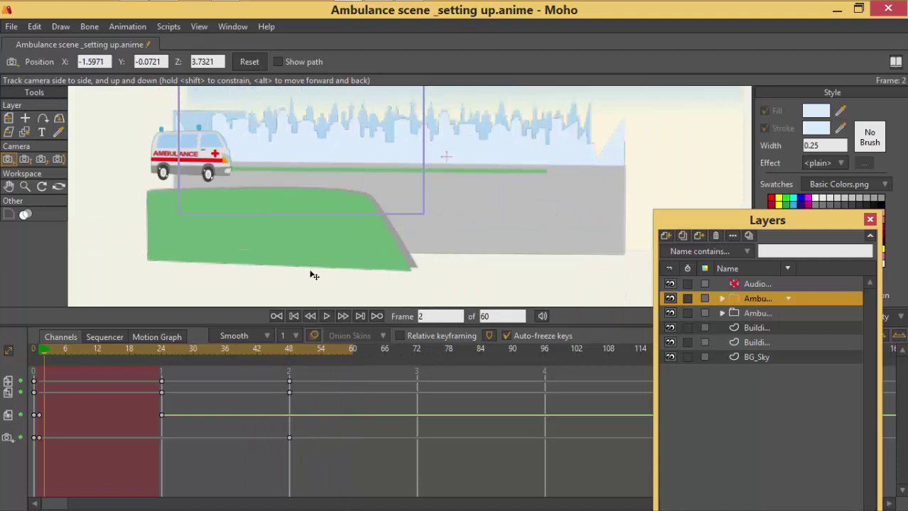